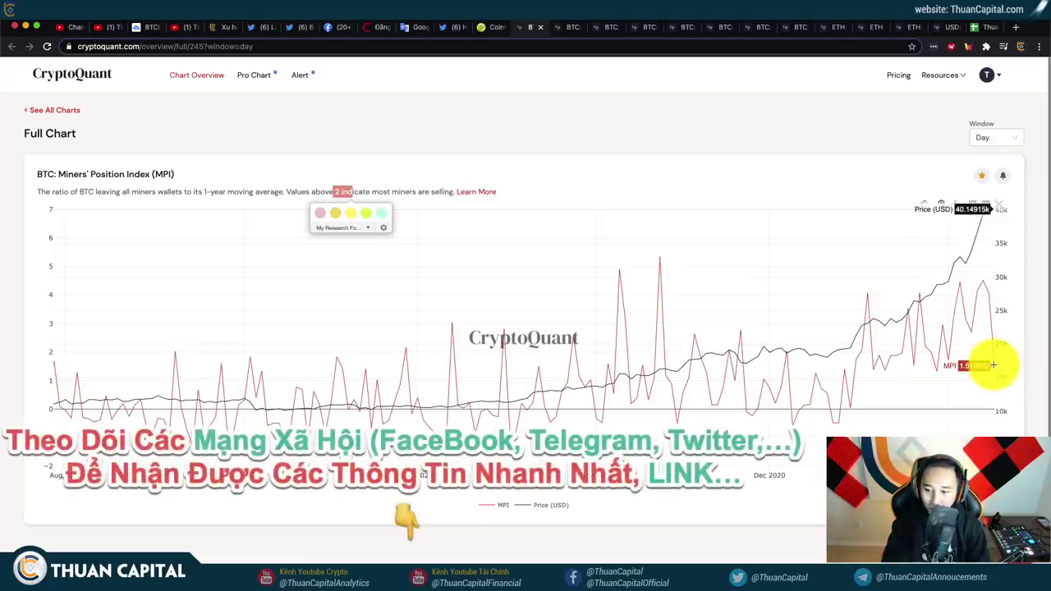
Review the dates 1/3/21 to 1/8/21 and their miner status entries in the spreadsheet's Miner MPI table.
left_click(574, 187)
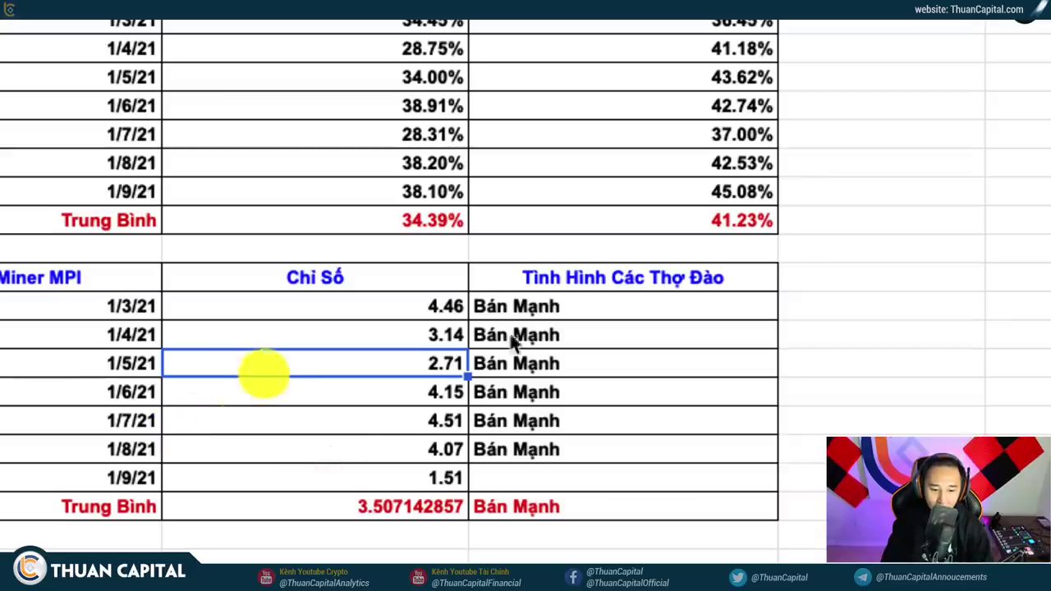
left_click(143, 312)
left_click(134, 455)
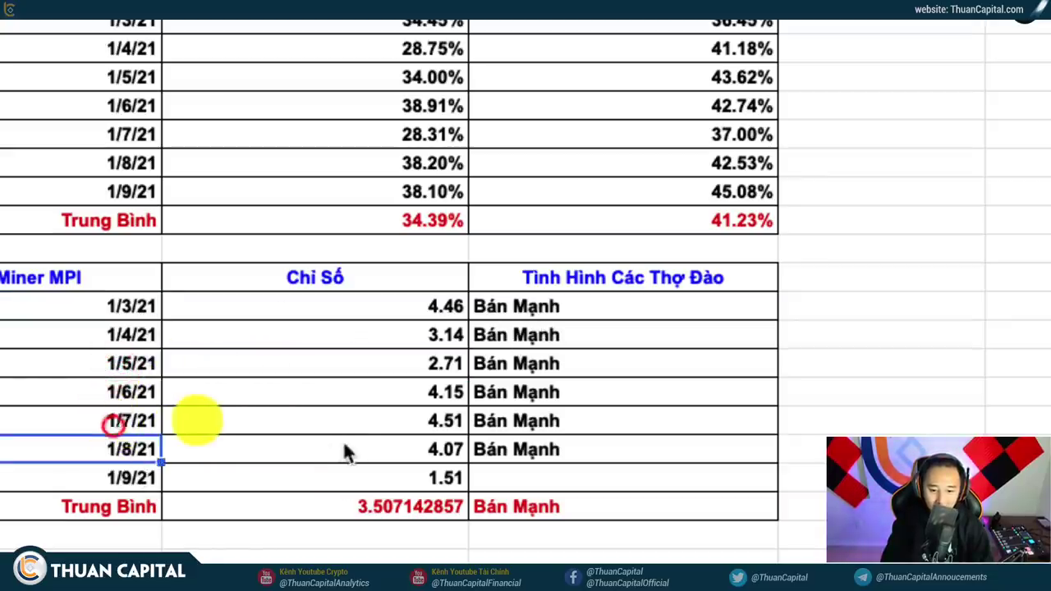
left_click(343, 451)
left_click_drag(552, 311, 540, 449)
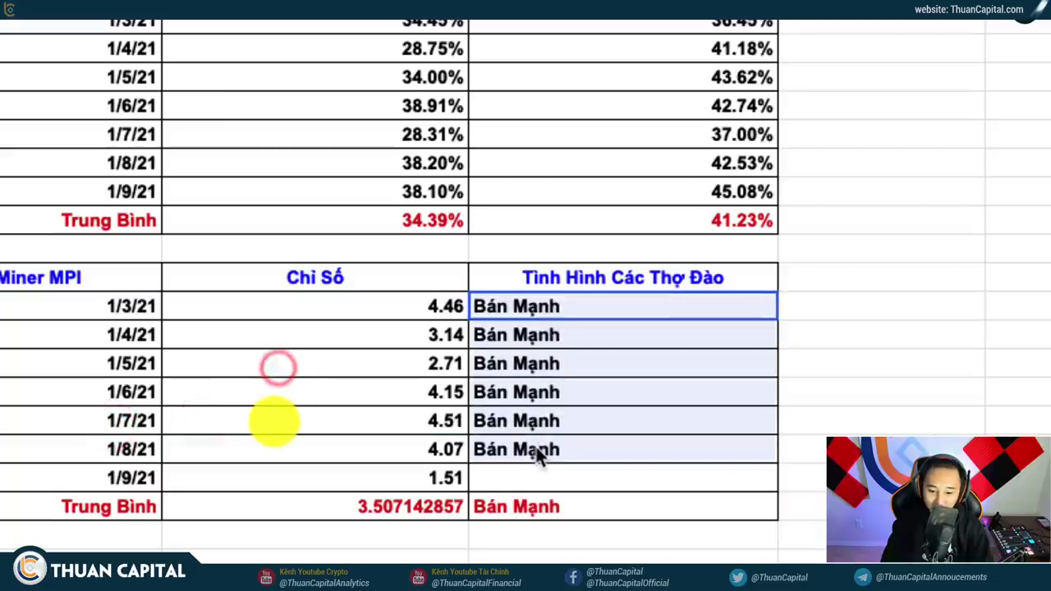
Go through the Miner MPI table day by day from 1/3/21 to 1/8/21, reading each date's index value.
left_click(414, 316)
left_click(87, 355)
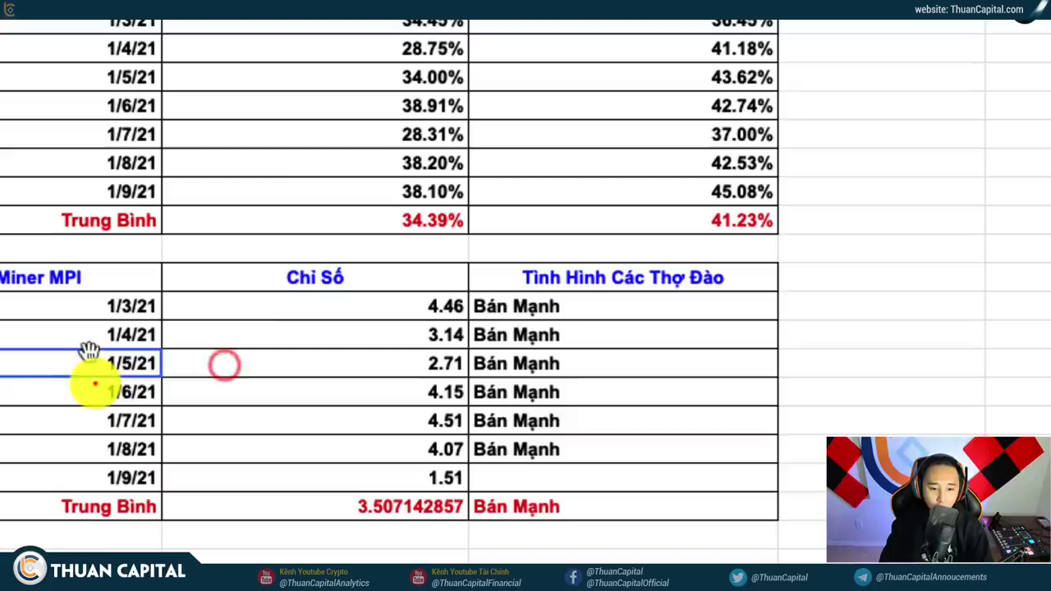
left_click(387, 332)
left_click(146, 370)
left_click(384, 366)
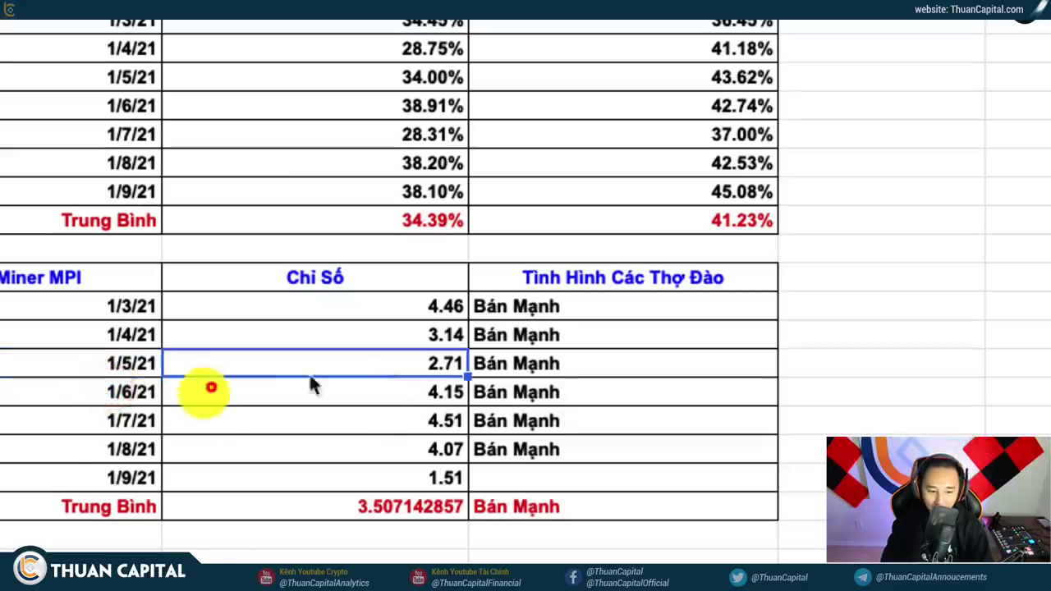
left_click(115, 398)
left_click(239, 398)
left_click(115, 413)
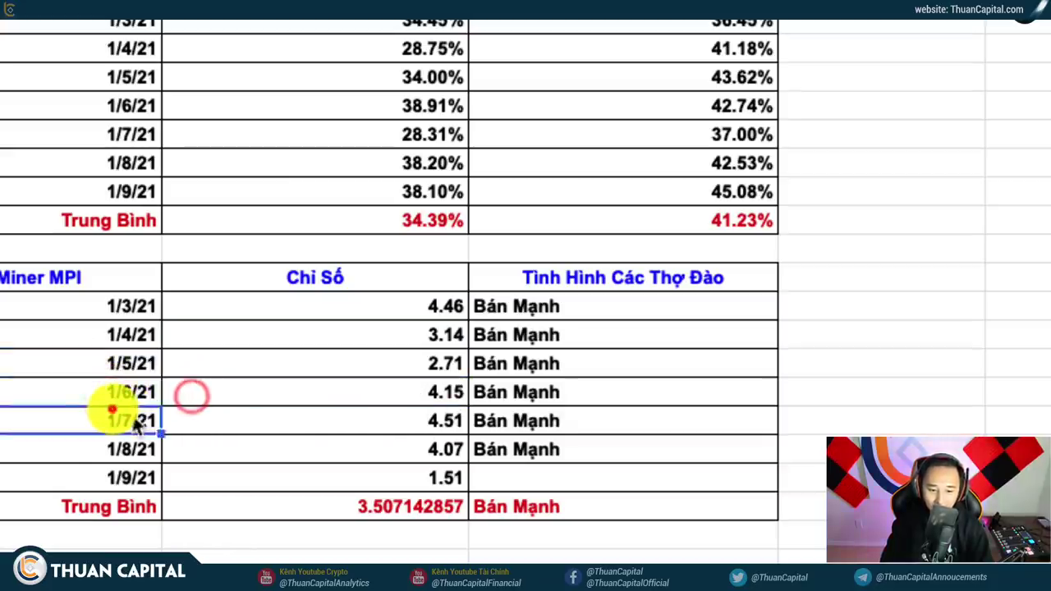
left_click(206, 415)
left_click(115, 444)
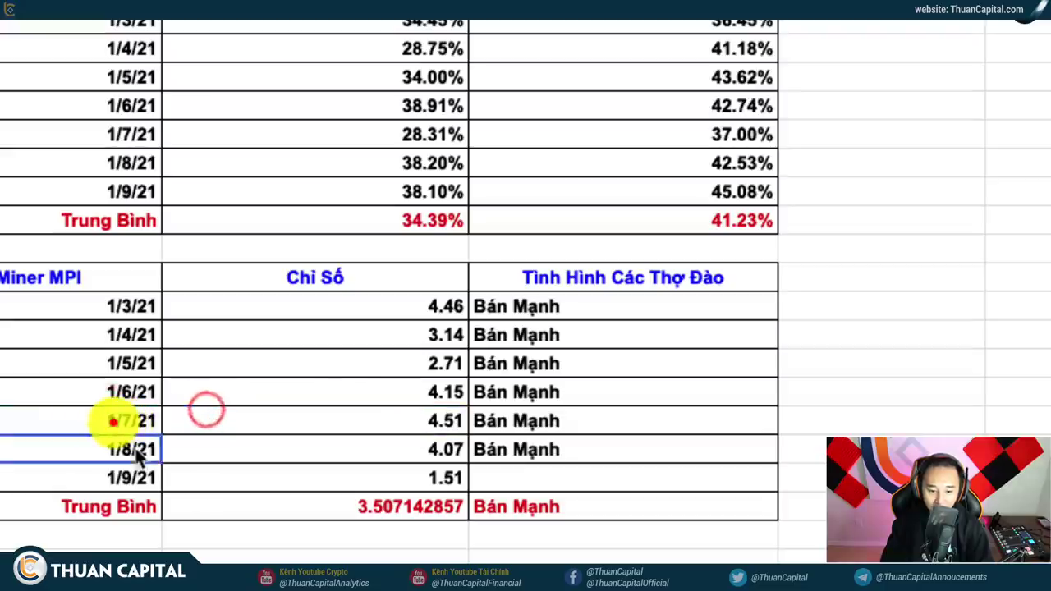
left_click(377, 450)
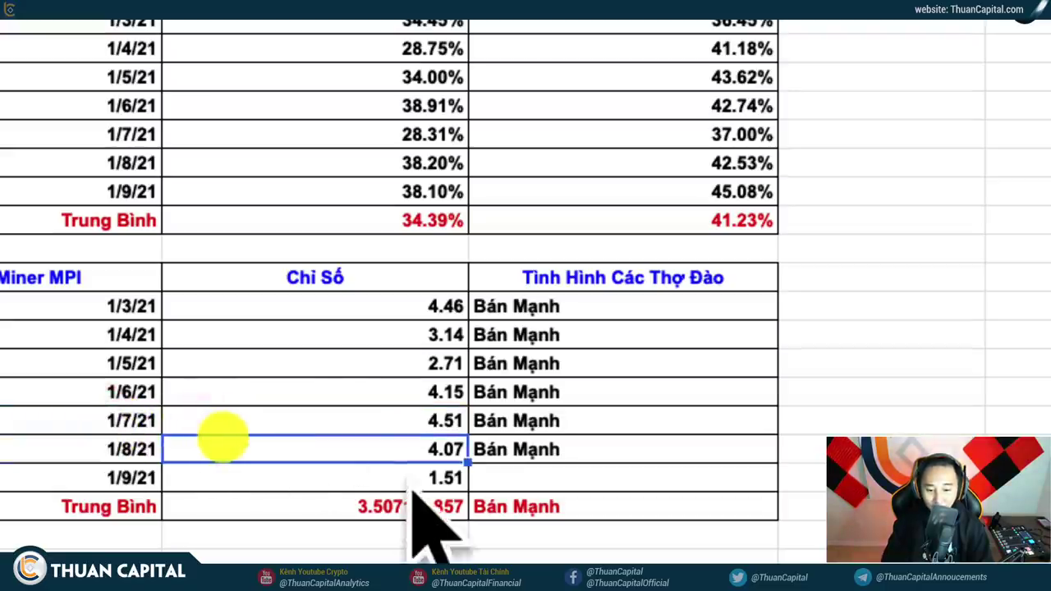
Check the 1/9/21 index and the average row with its miner status in the Miner MPI table.
left_click(462, 480)
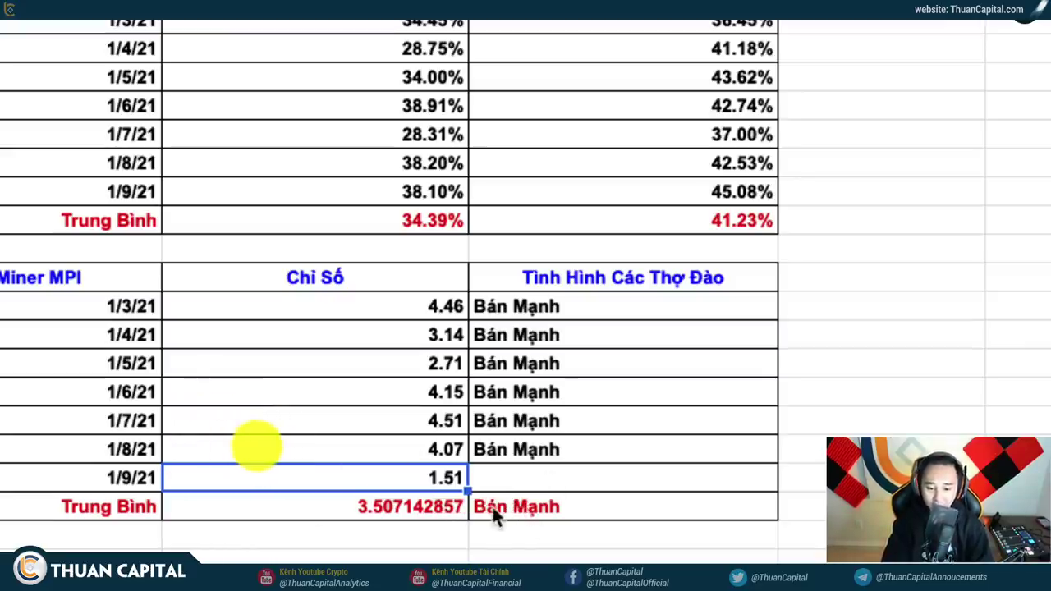
left_click_drag(498, 515, 409, 515)
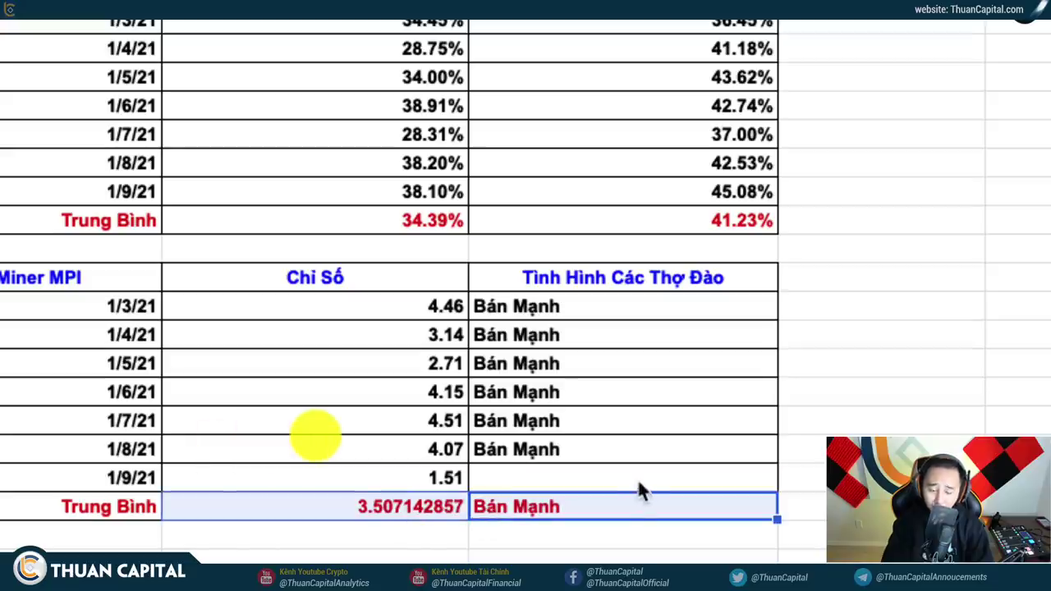
left_click(617, 427)
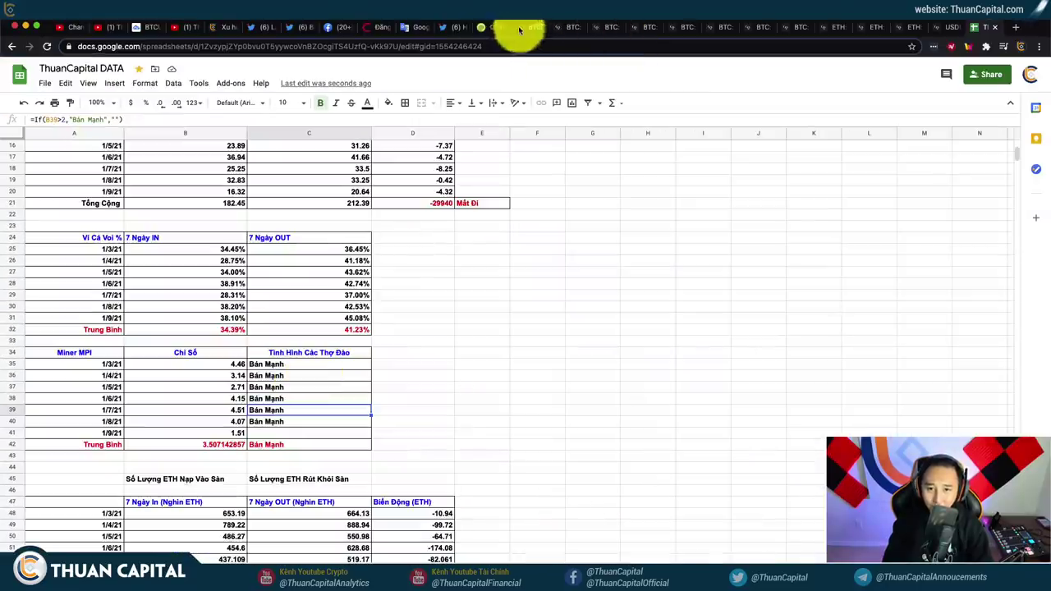
Return to the CryptoQuant BTC Miners' Position Index (MPI) chart and close its page.
left_click(531, 28)
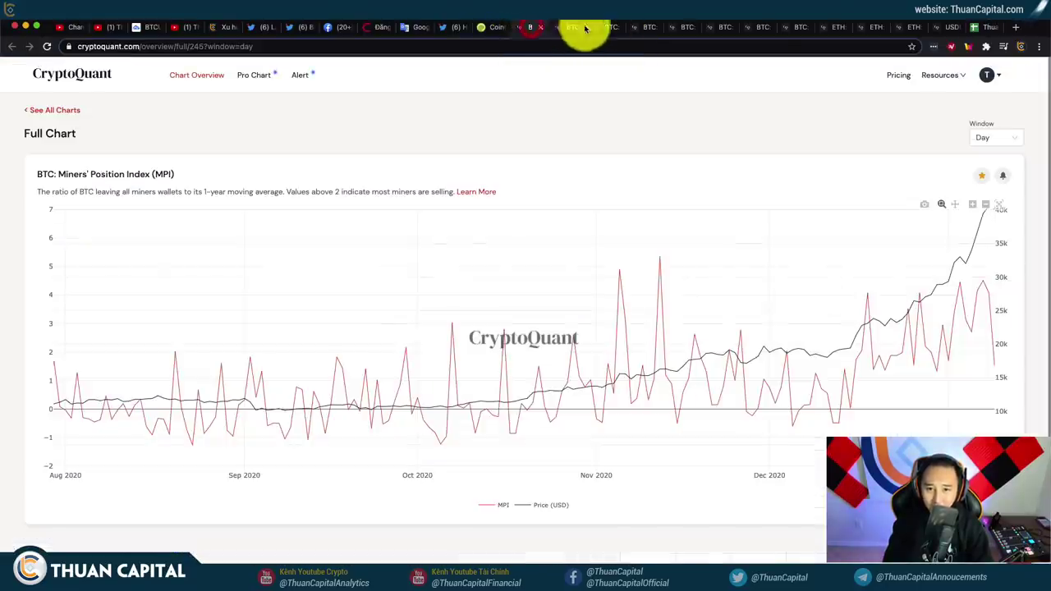
left_click(544, 29)
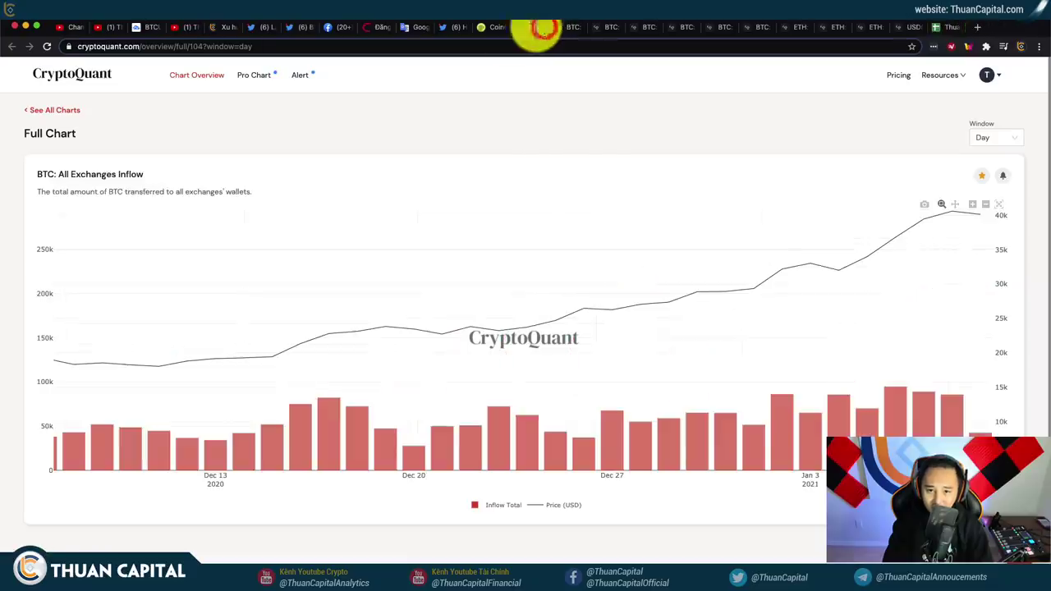
Highlight "Inflow" in the BTC All Exchanges Inflow chart title and view the BTC All Exchanges Outflow chart.
triple_click(119, 173)
left_click_drag(156, 171, 164, 176)
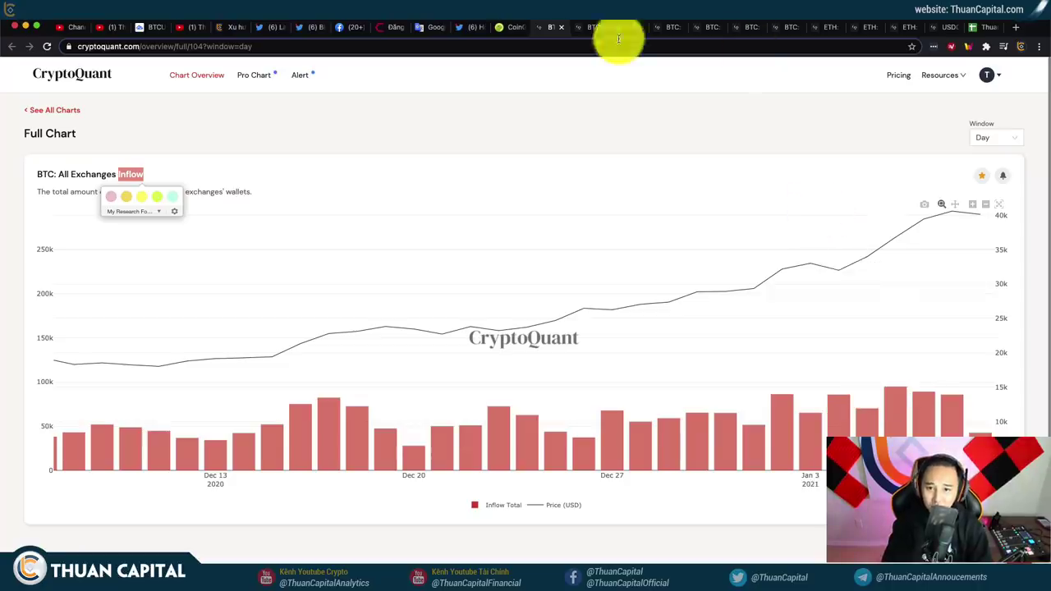
left_click(586, 33)
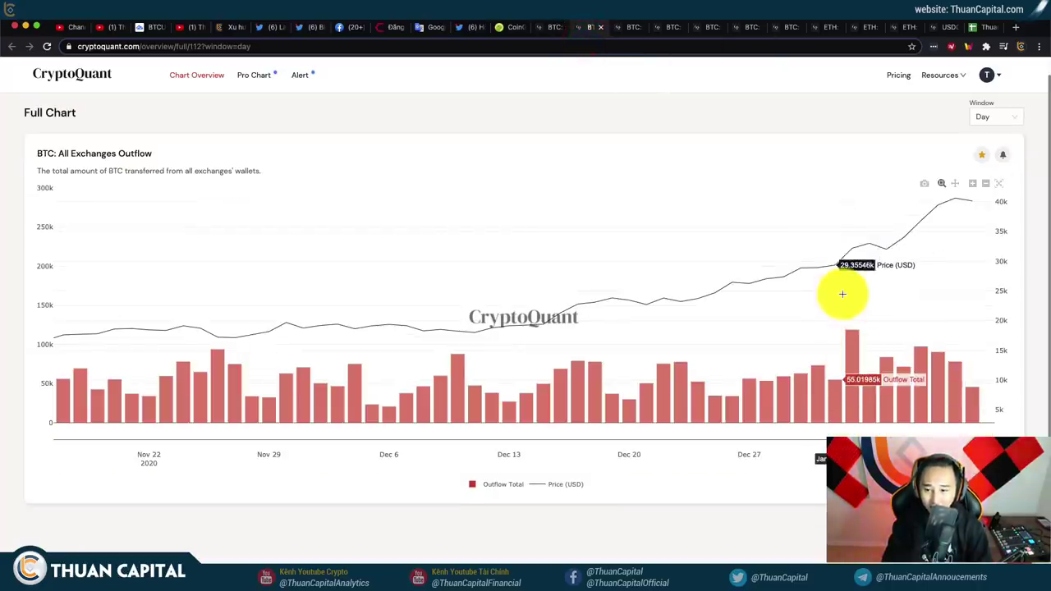
Switch back to the ThuanCapital DATA spreadsheet and check the BTC exchange changes for 1/9/21 and 1/8/21.
left_click(979, 27)
scroll(413, 379, "up", 5)
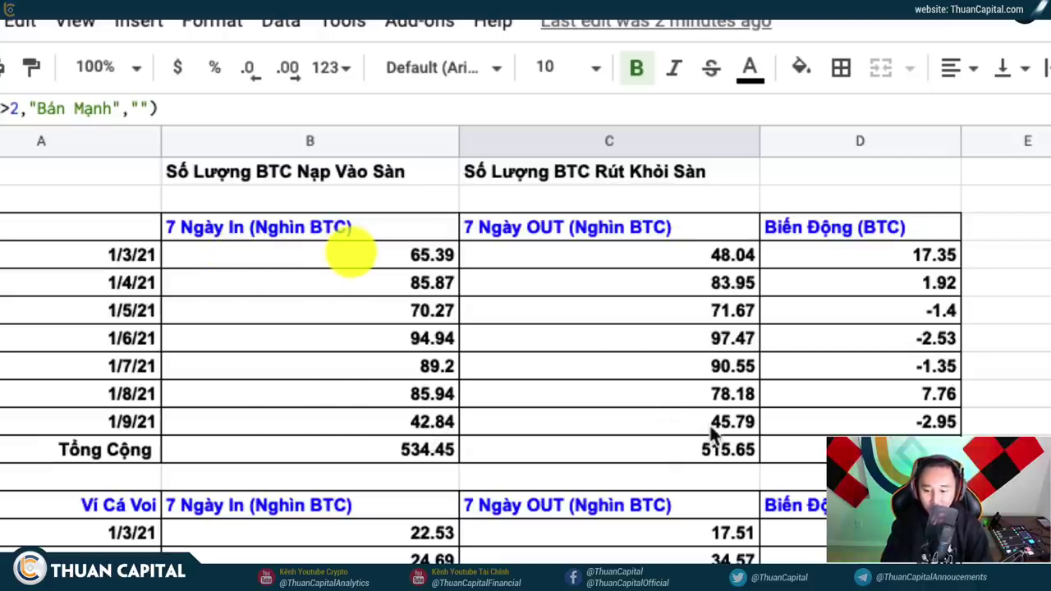
left_click(868, 417)
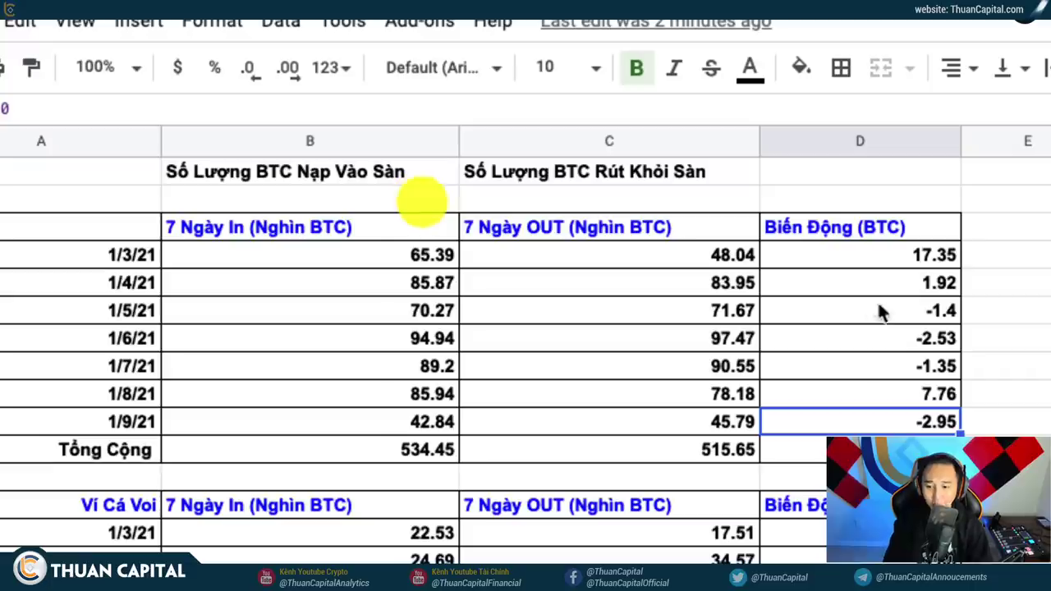
left_click(821, 401)
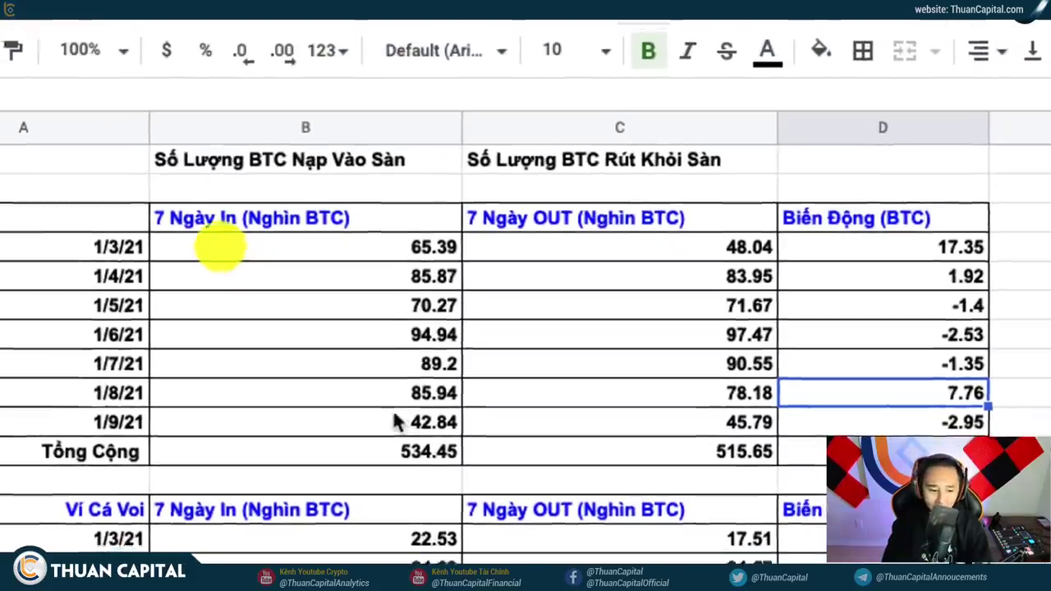
Examine the 1/8/21 row of the BTC exchange table, comparing its inflow and outflow with the net change.
left_click_drag(131, 394, 920, 404)
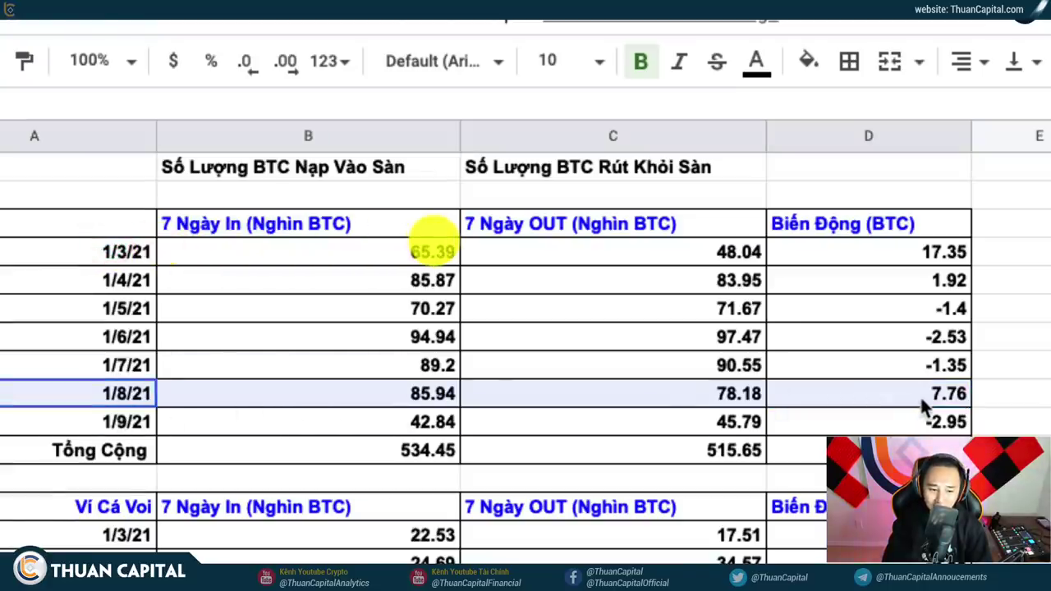
left_click_drag(920, 396, 920, 395)
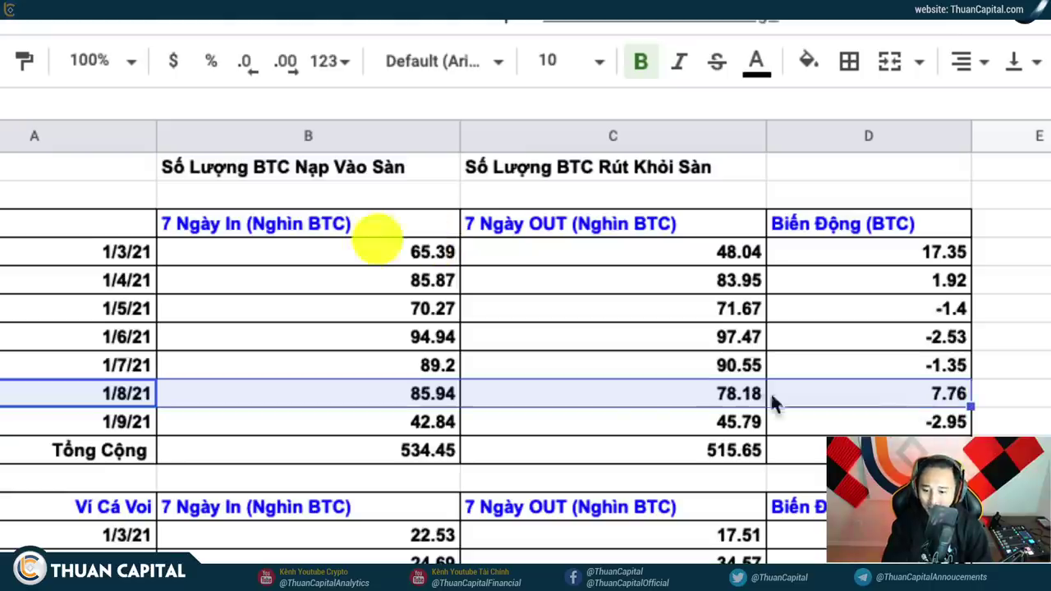
left_click(408, 402)
left_click(825, 401)
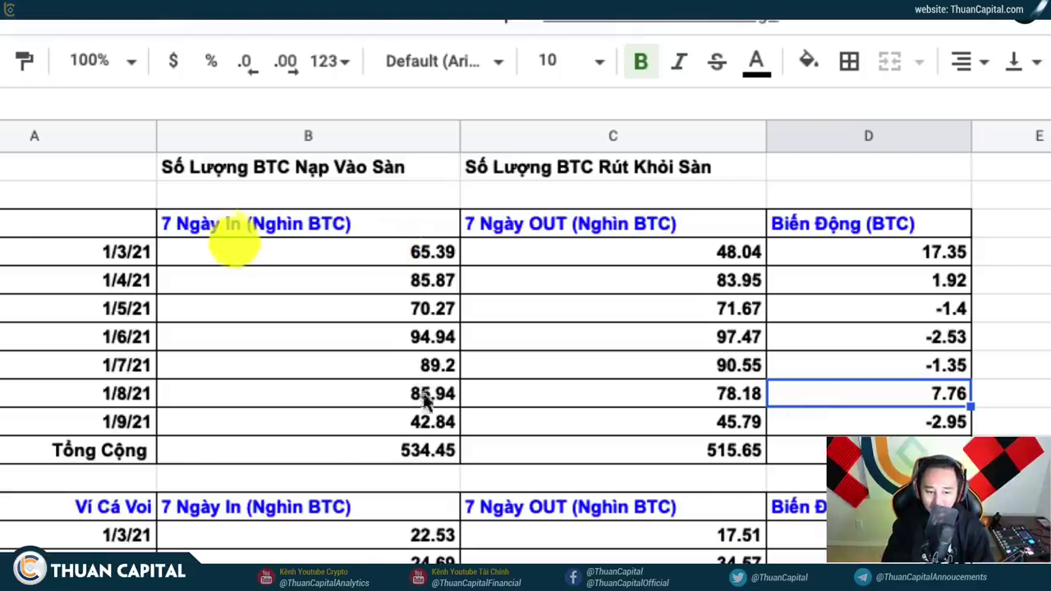
left_click(424, 400)
left_click(863, 402)
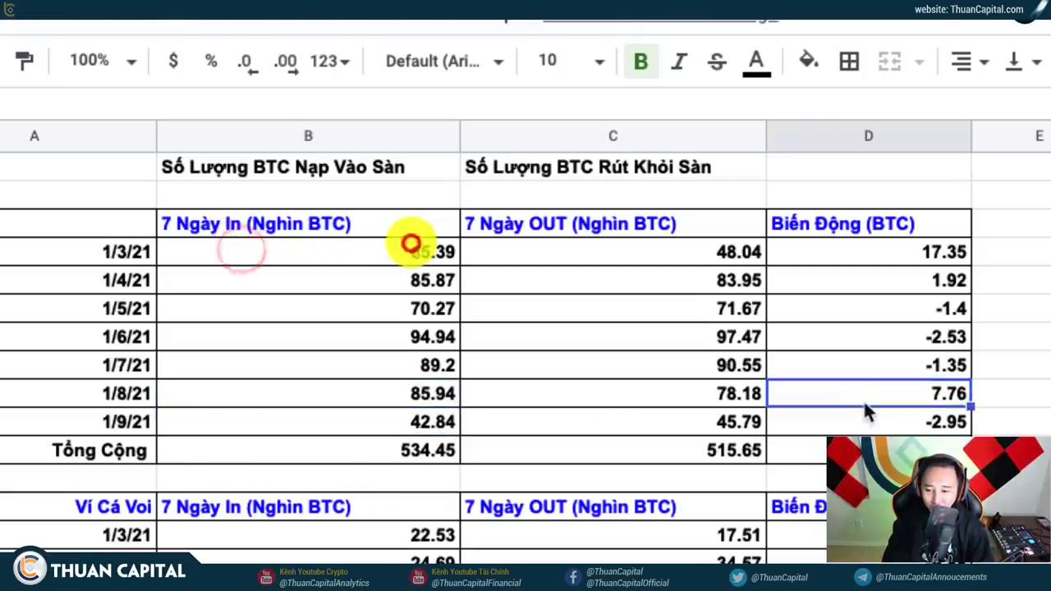
Compare the 1/9/21 and 1/8/21 net BTC changes and inspect the net change in the total row.
left_click(864, 419)
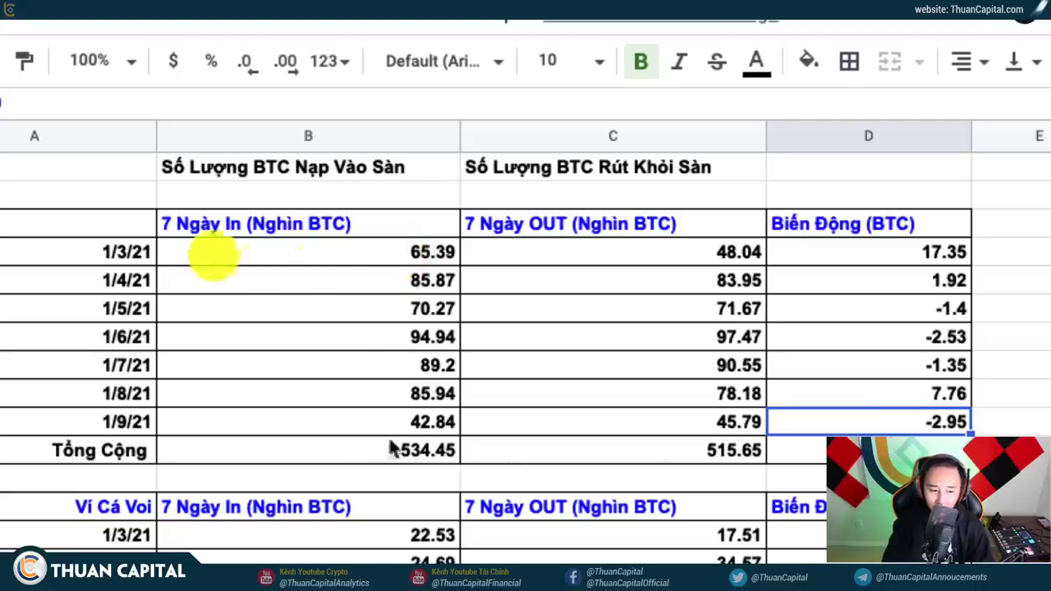
left_click(415, 401)
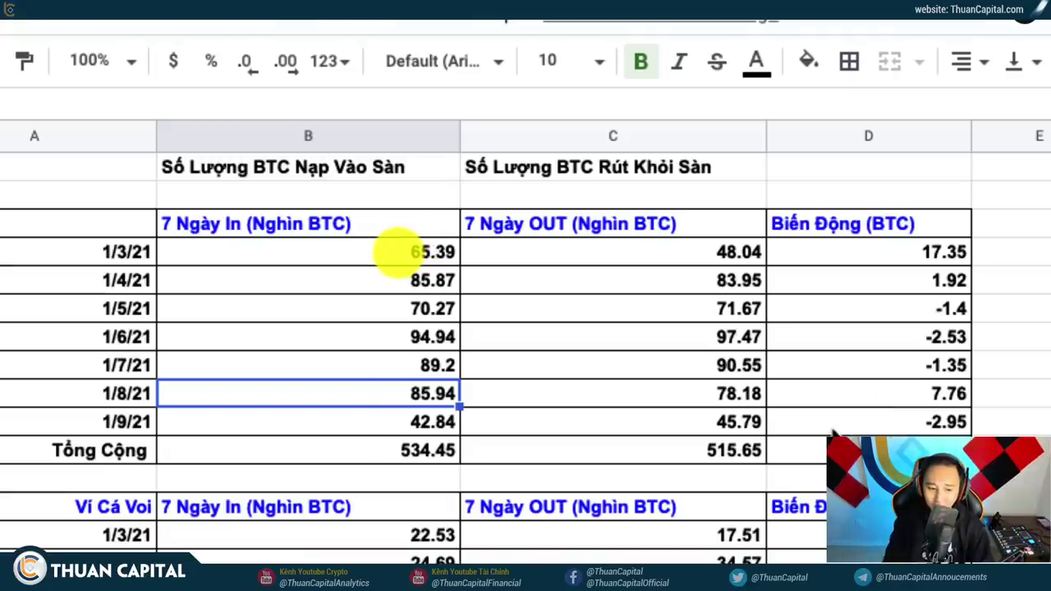
left_click(833, 430)
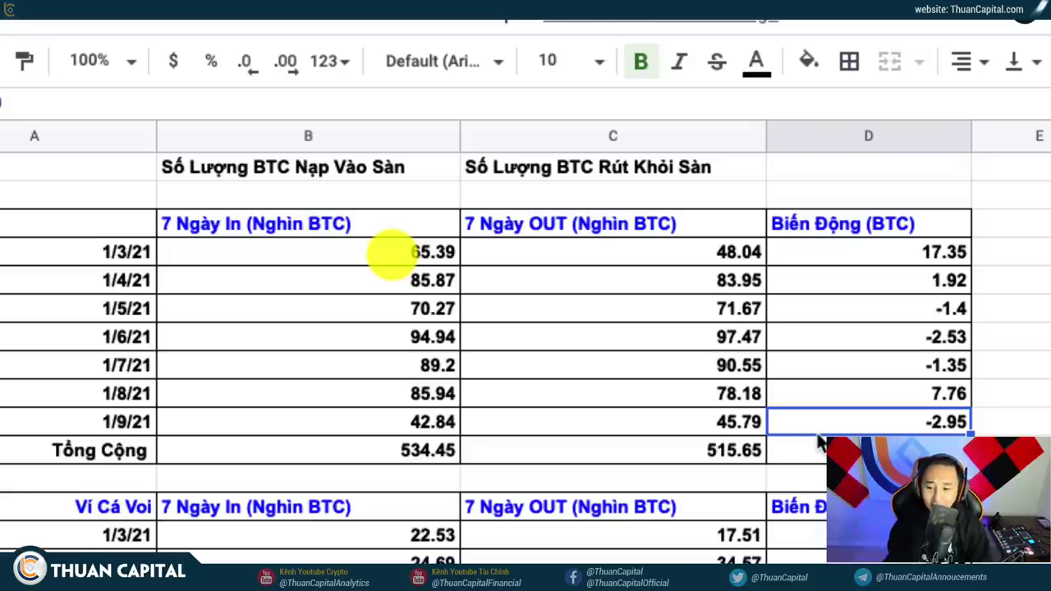
left_click(792, 376)
left_click(795, 394)
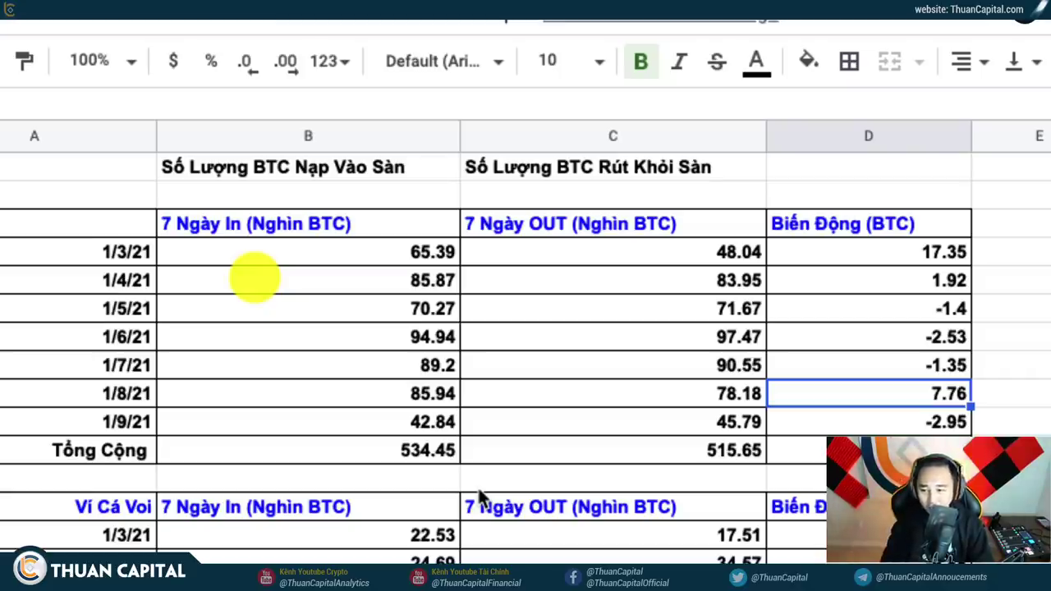
key("Right")
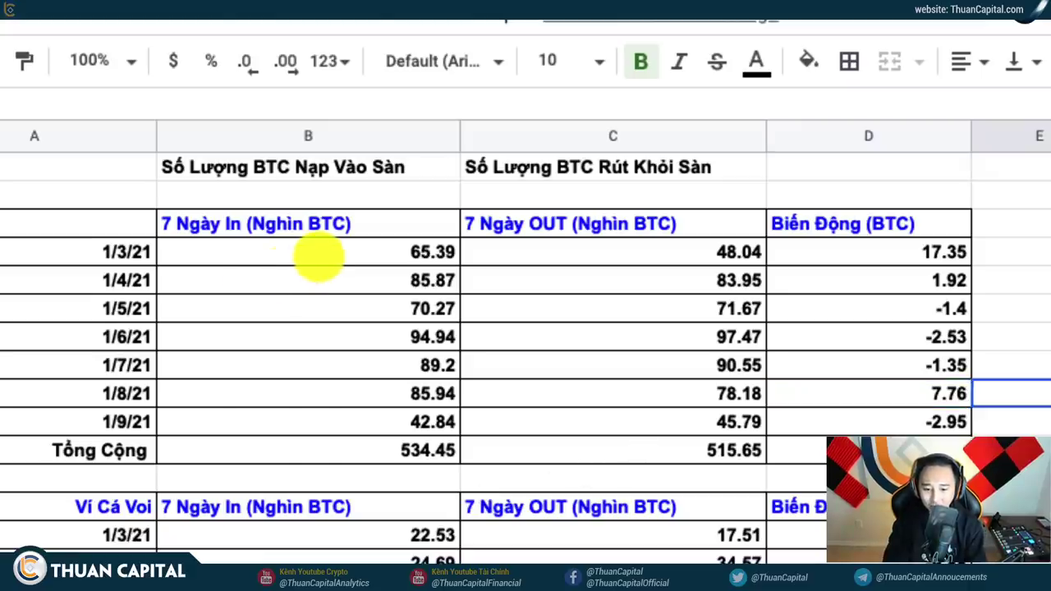
left_click(417, 257)
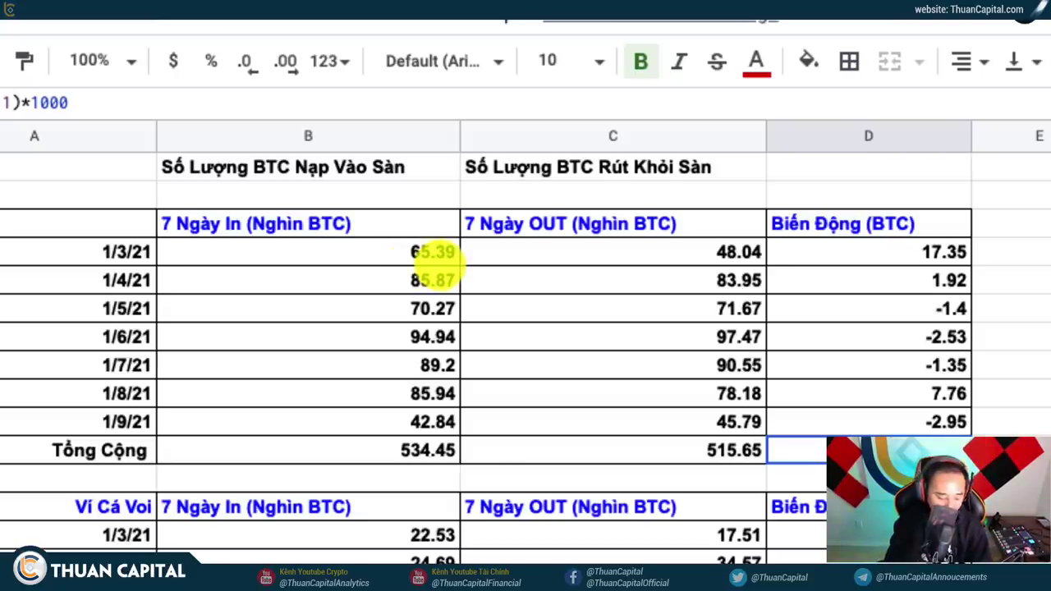
Examine the whale wallet BTC flow and percentage tables against the exchange total, ending at the ETH exchange table.
scroll(432, 266, "down", 5)
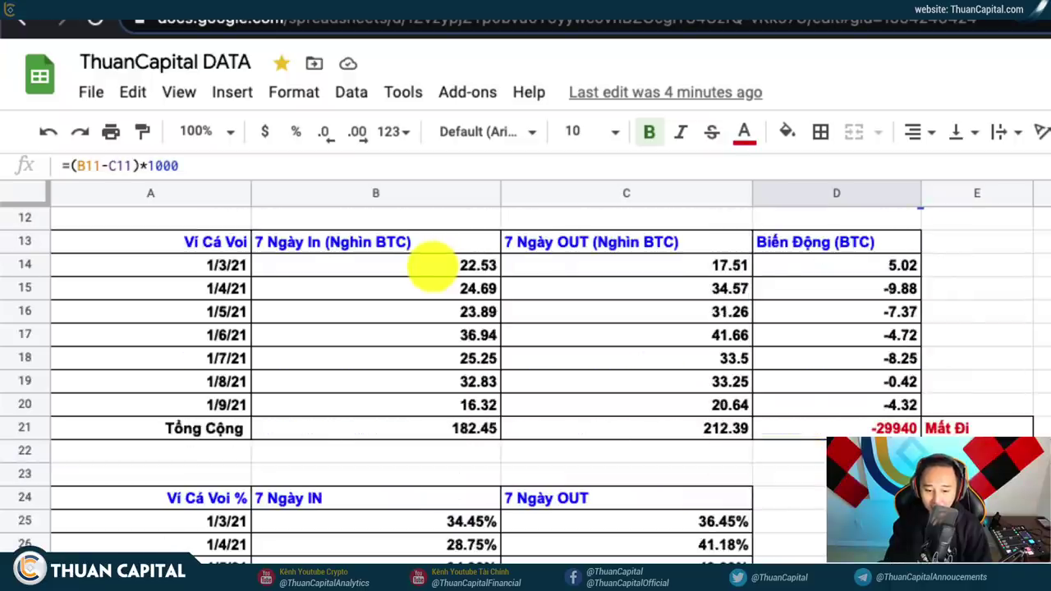
scroll(433, 265, "down", 3)
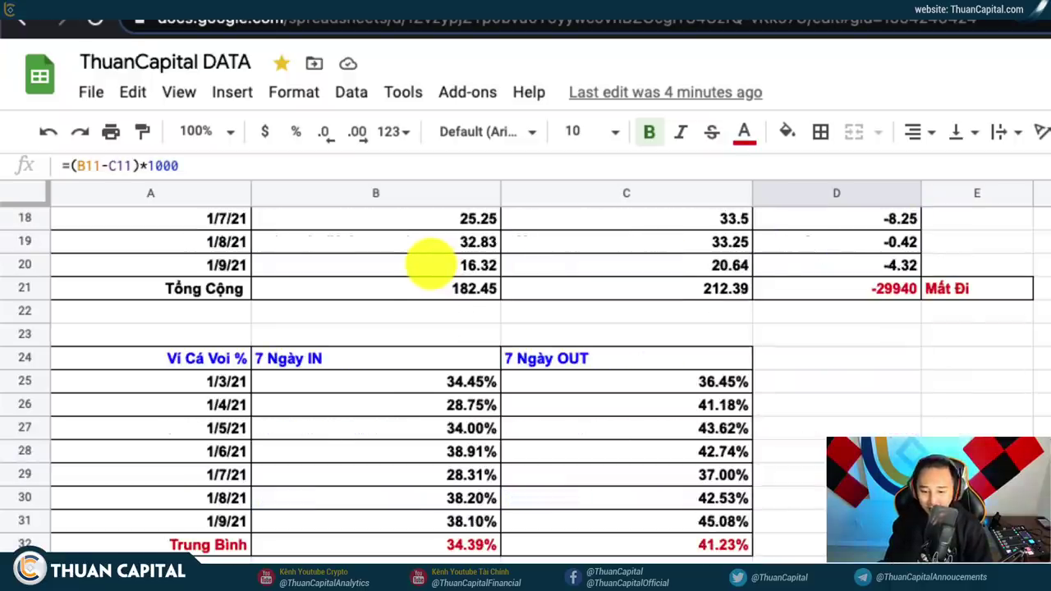
scroll(430, 263, "up", 1)
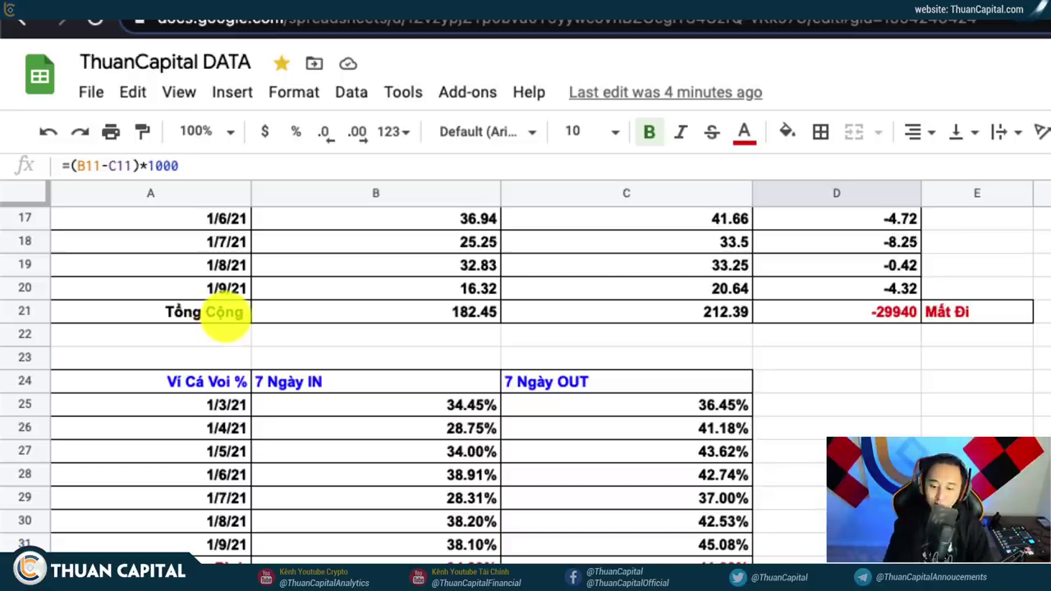
scroll(747, 521, "down", 1)
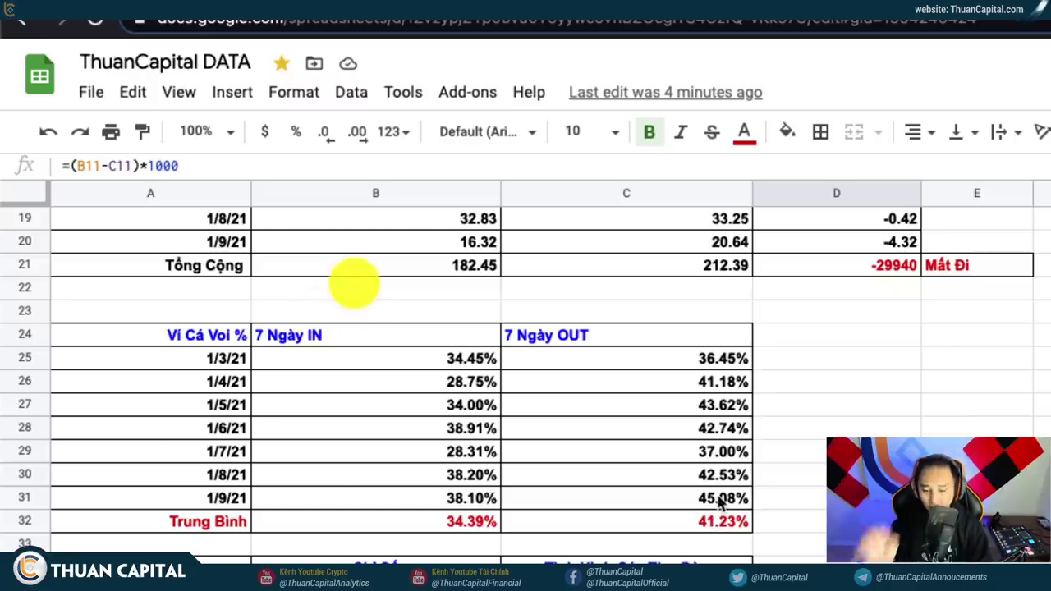
left_click(874, 375)
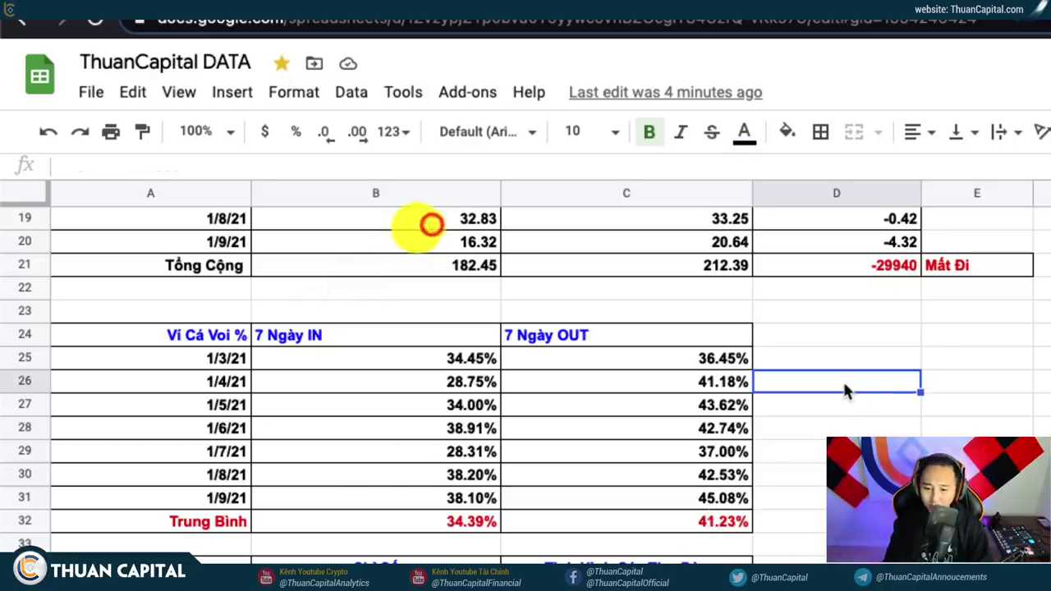
scroll(842, 394, "up", 1)
scroll(841, 391, "up", 1)
scroll(841, 391, "up", 4)
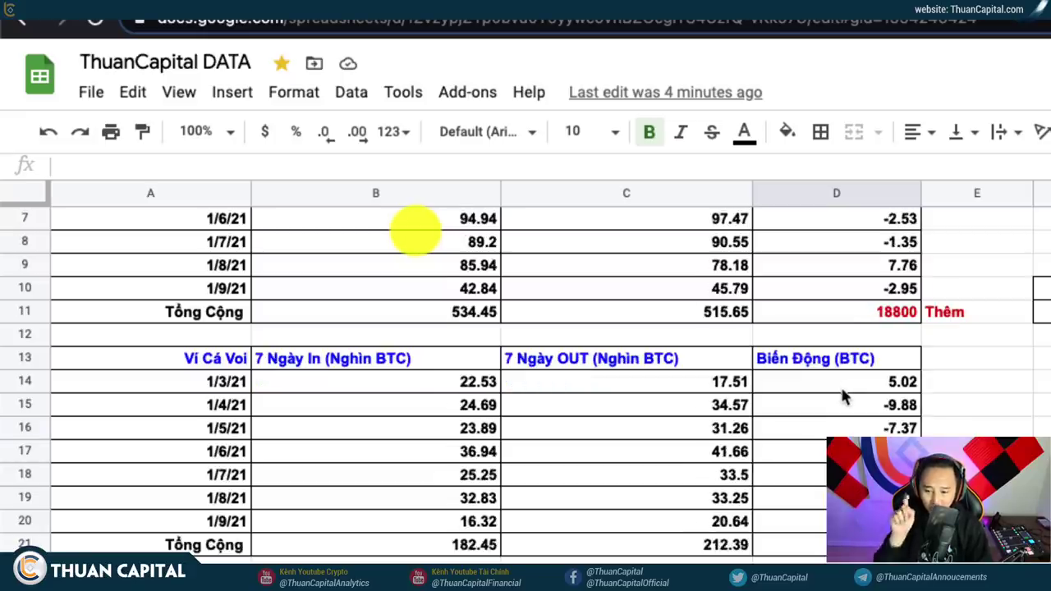
scroll(899, 352, "down", 6)
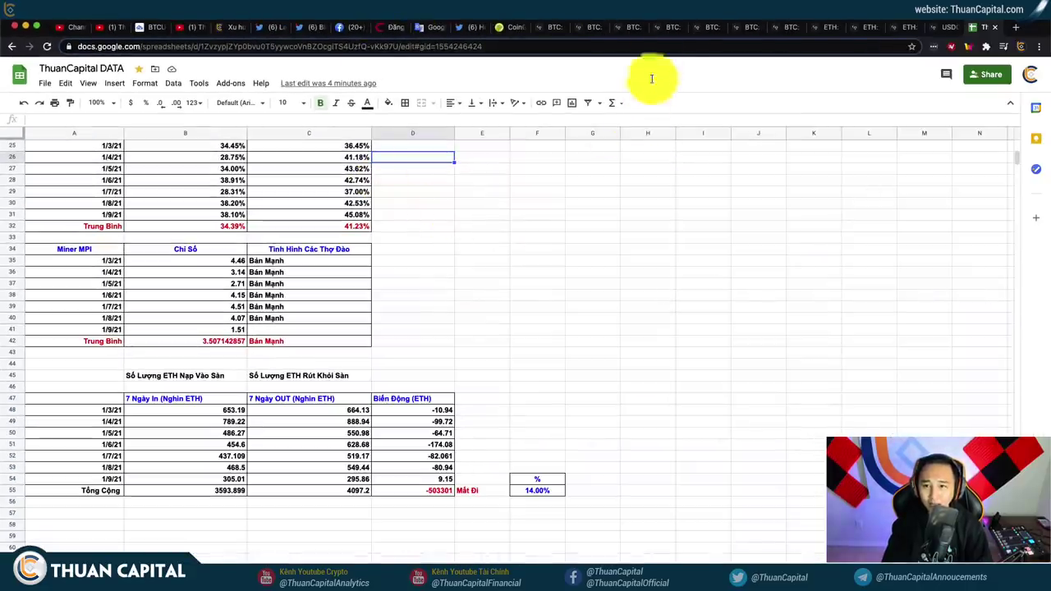
Return to the BTC All Exchanges Inflow chart and close the reviewed BTC chart tabs up to the All Exchanges Reserve chart.
left_click(562, 29)
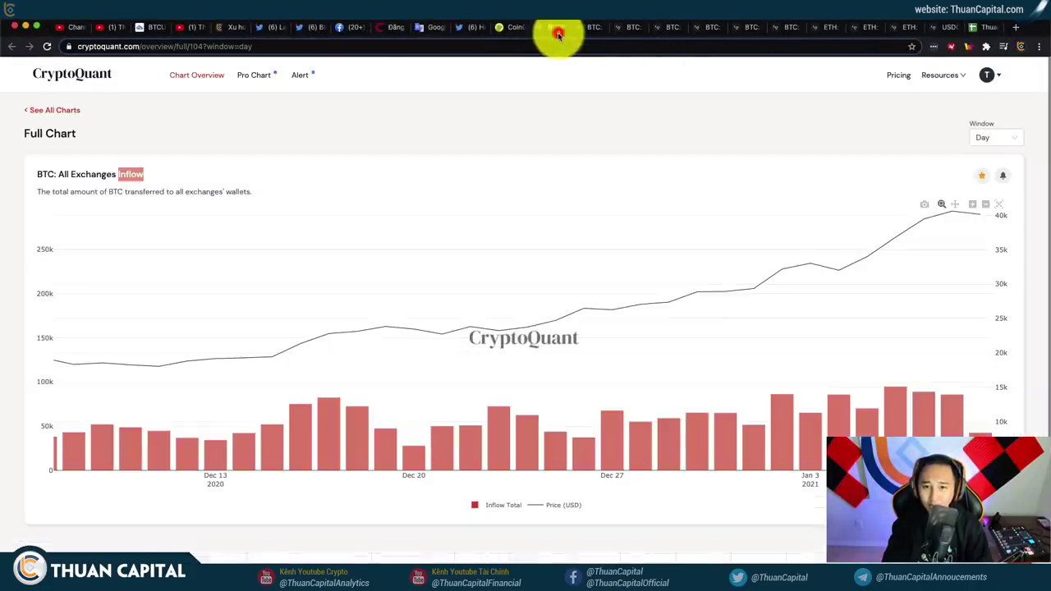
left_click(562, 33)
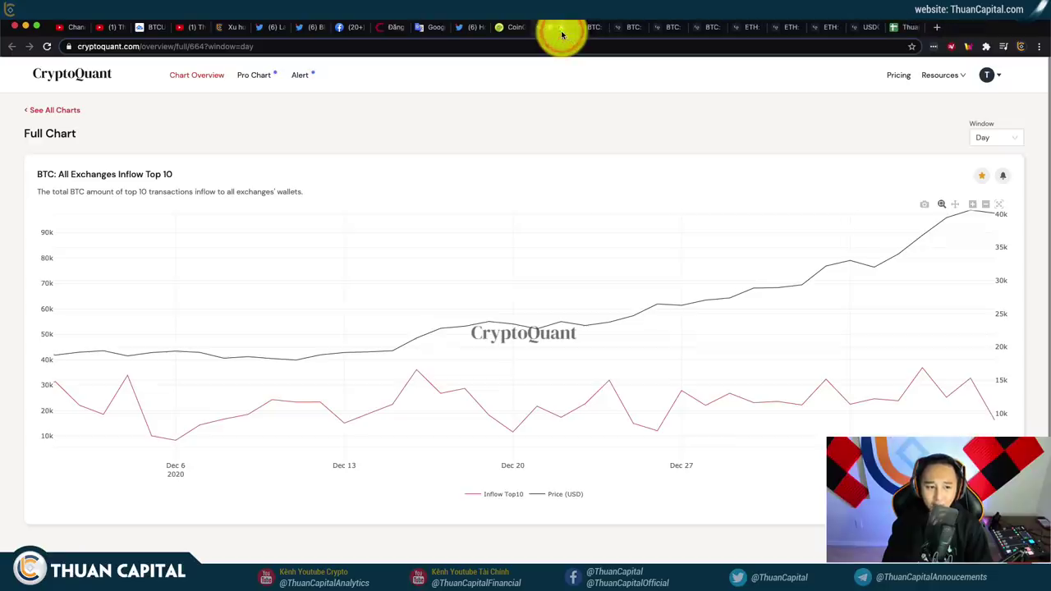
left_click(562, 33)
left_click(561, 33)
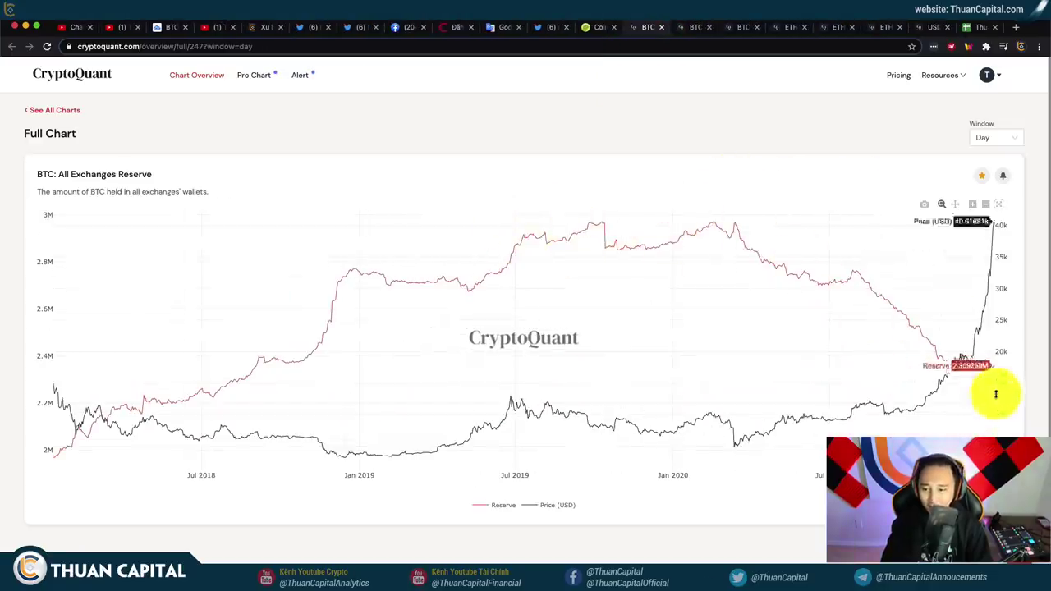
Zoom the BTC All Exchanges Reserve chart to the period from March 2020 to January 2021 for review and close its tab.
left_click_drag(734, 296, 994, 312)
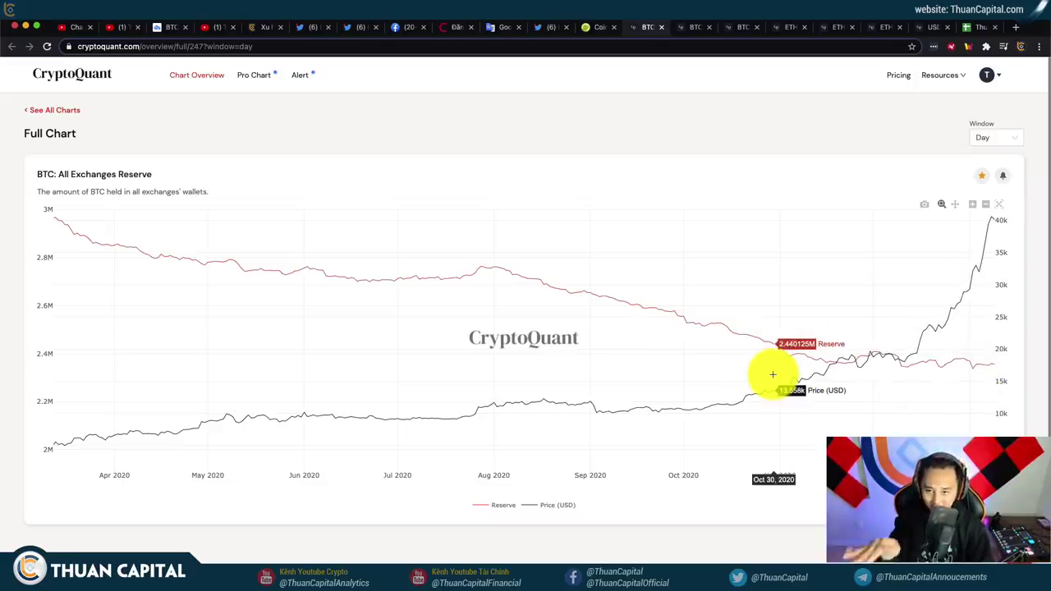
left_click(660, 30)
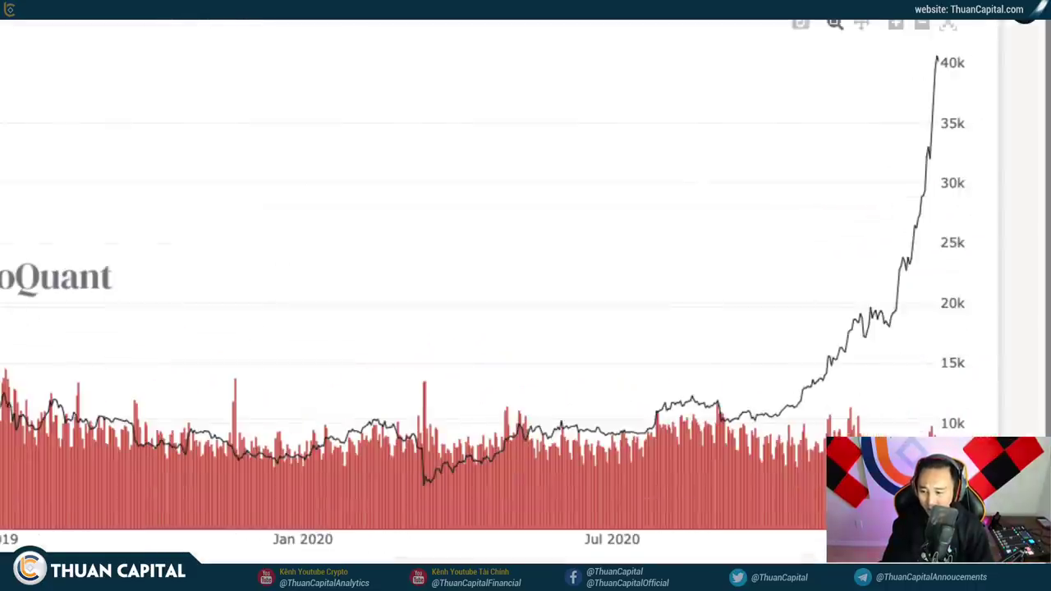
Examine the recent bars of the BTC inflow chart against the price line, from July 2020 to January 2021.
scroll(1006, 400, "down", 2)
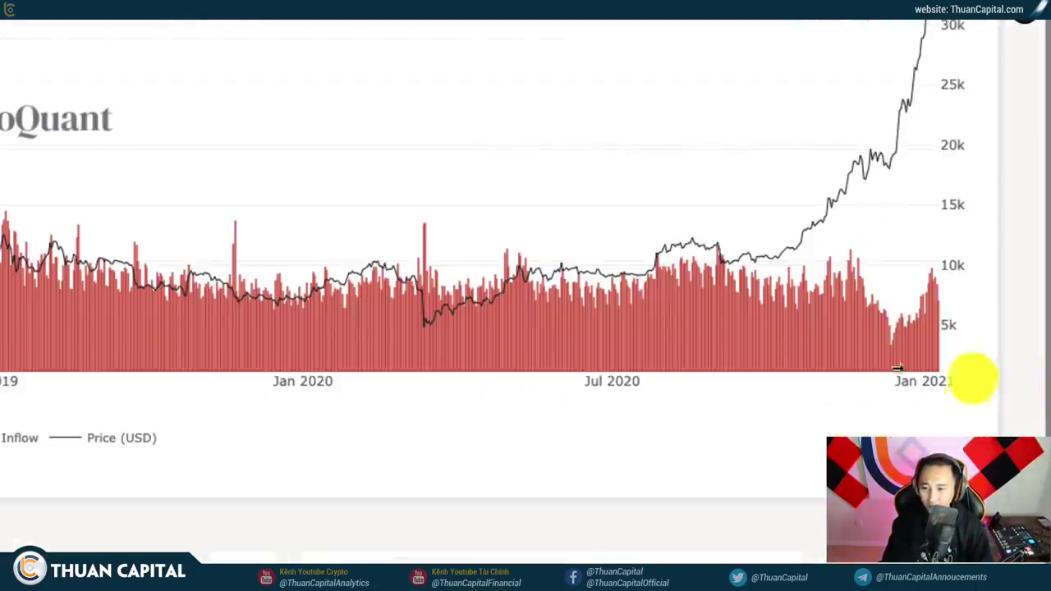
scroll(899, 352, "up", 2)
scroll(901, 352, "down", 3)
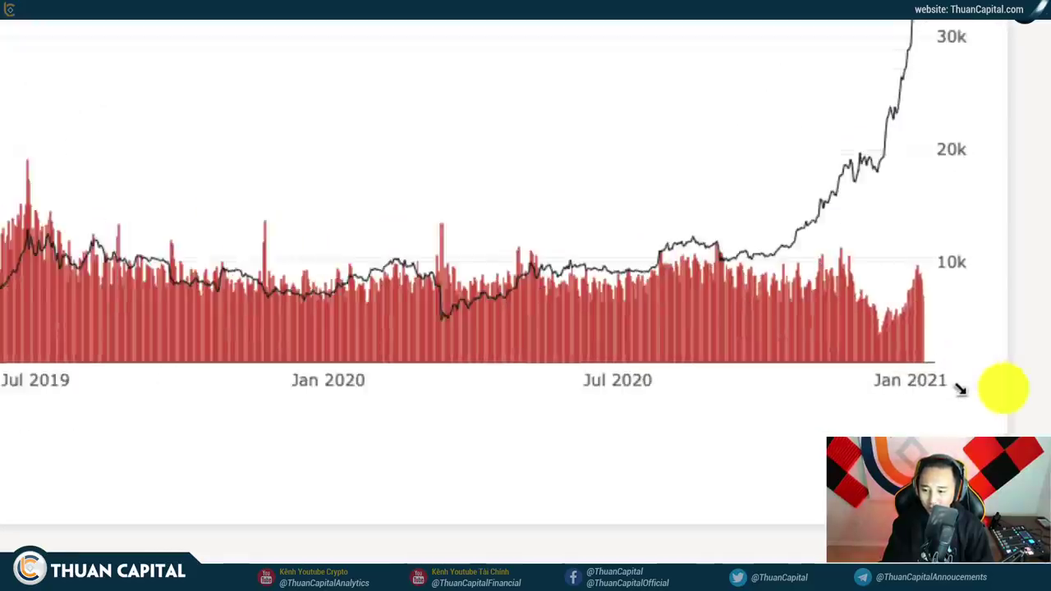